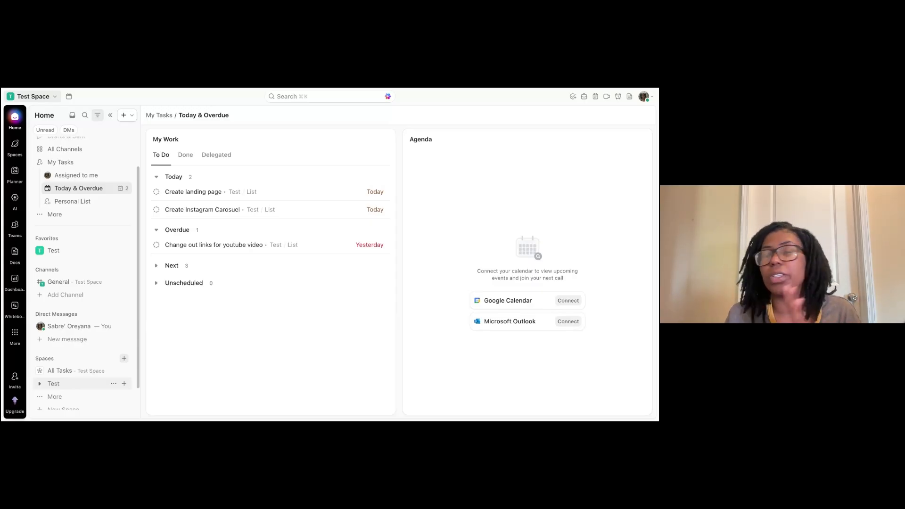
# Open All Tasks in the Test Space and switch it to the Board view.
pyautogui.click(66, 371)
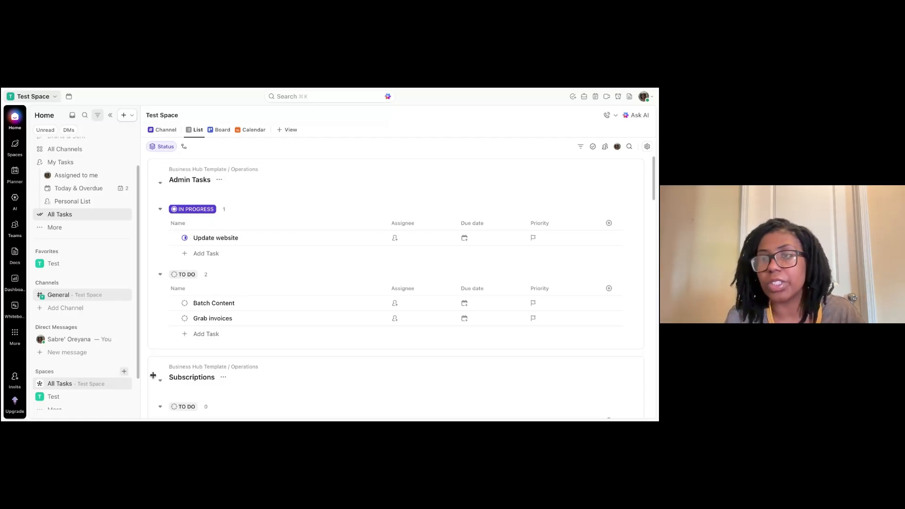
pyautogui.moveTo(654, 169)
pyautogui.mouseDown()
pyautogui.moveTo(649, 408)
pyautogui.moveTo(642, 165)
pyautogui.mouseUp()
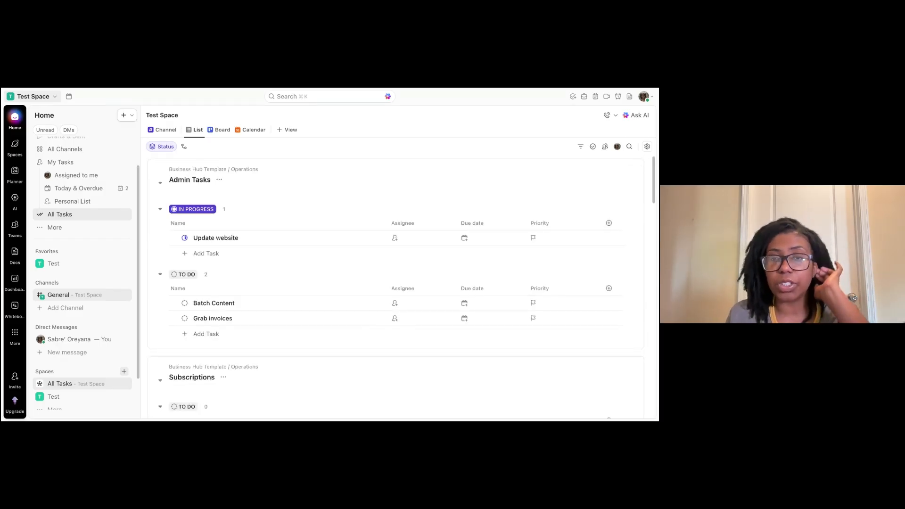
pyautogui.click(219, 130)
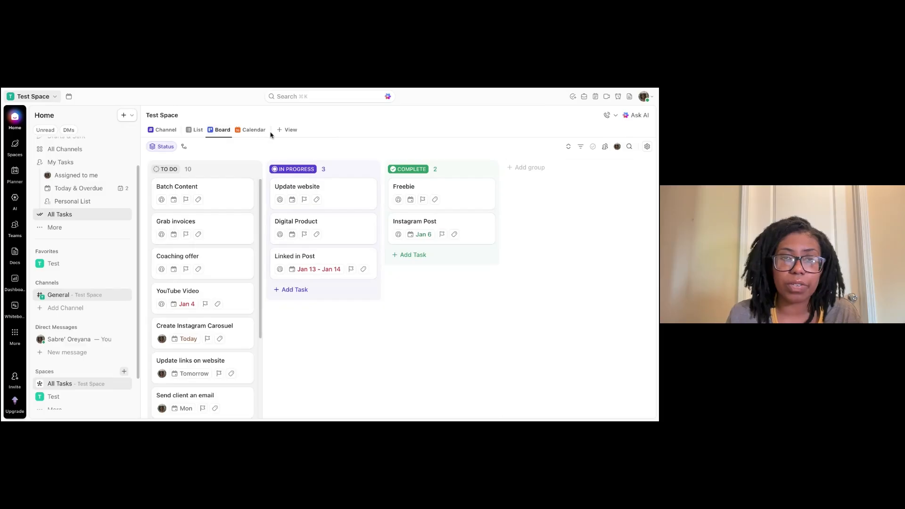
# Switch to the Calendar view and move forward two months to June 2026.
pyautogui.click(251, 133)
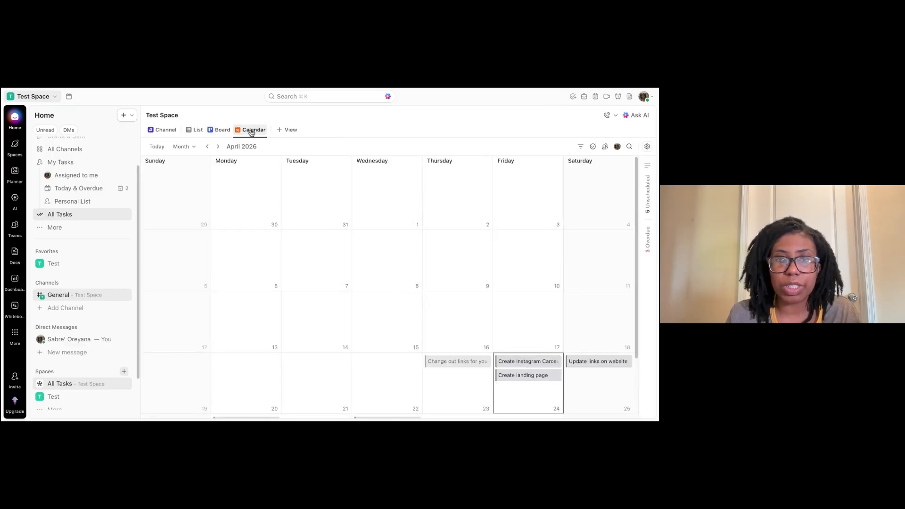
pyautogui.click(219, 146)
pyautogui.click(219, 146)
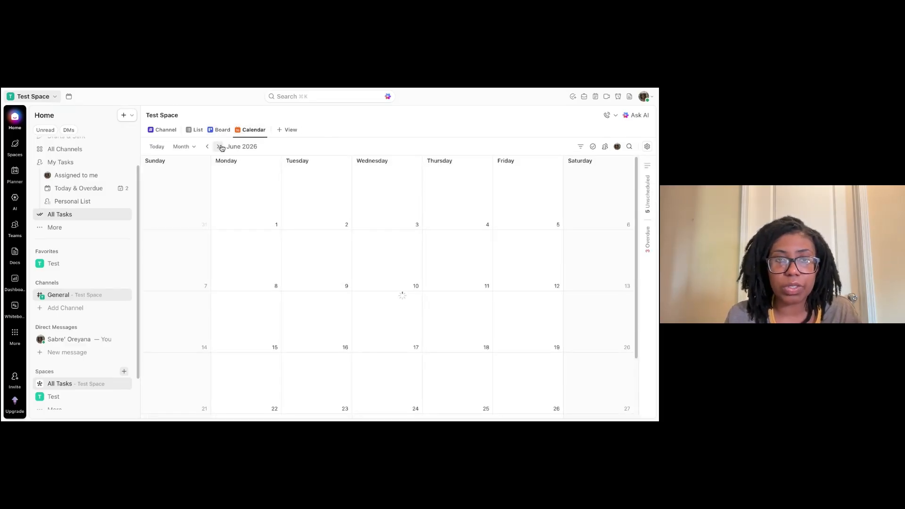
# Turn on Show week numbers in the calendar's view settings and review the layout options.
pyautogui.click(645, 147)
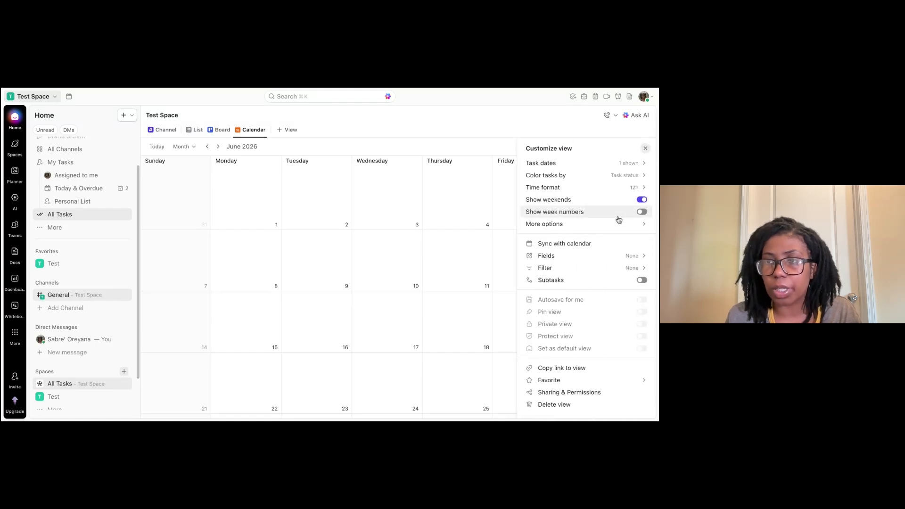
pyautogui.click(642, 212)
pyautogui.click(613, 224)
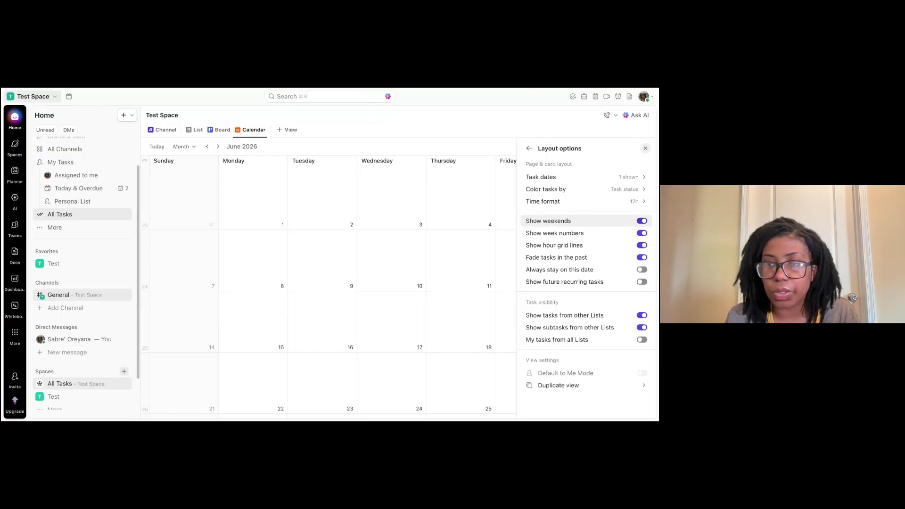
pyautogui.click(530, 148)
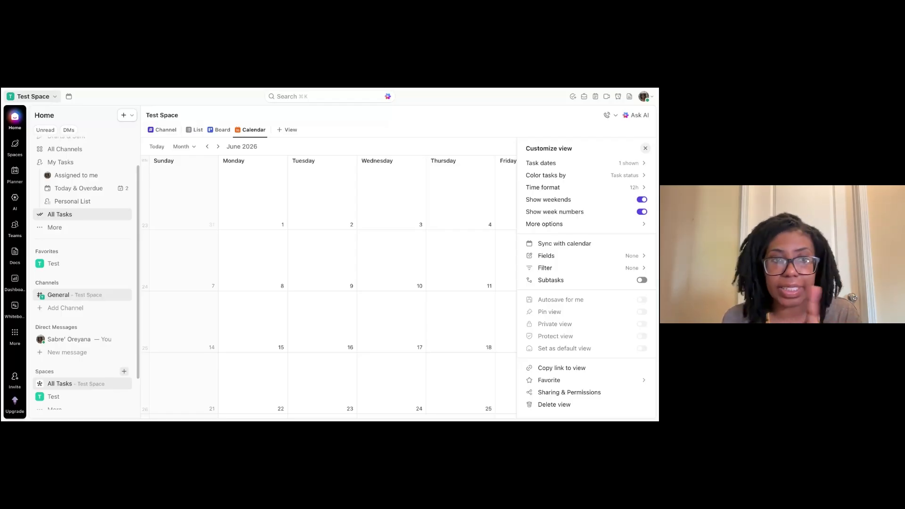
# Open the existing Dashboard from the Dashboards area.
pyautogui.click(14, 280)
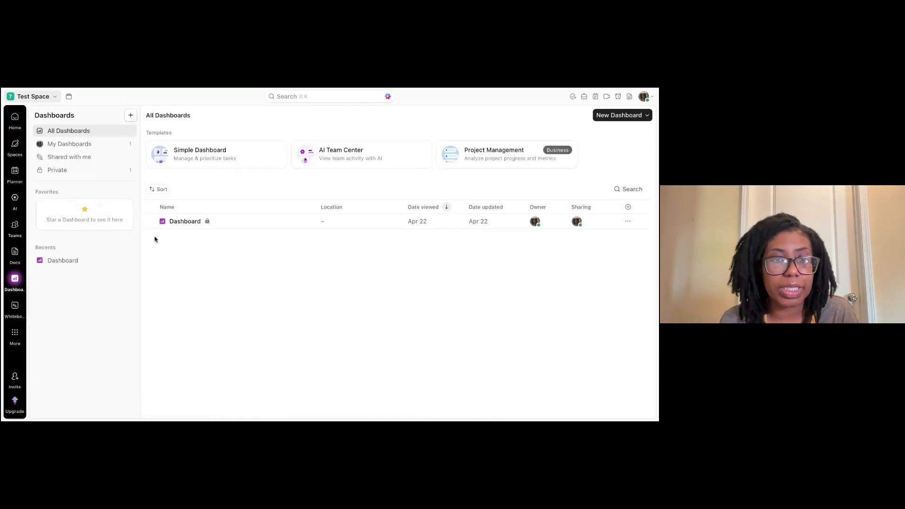
pyautogui.click(168, 230)
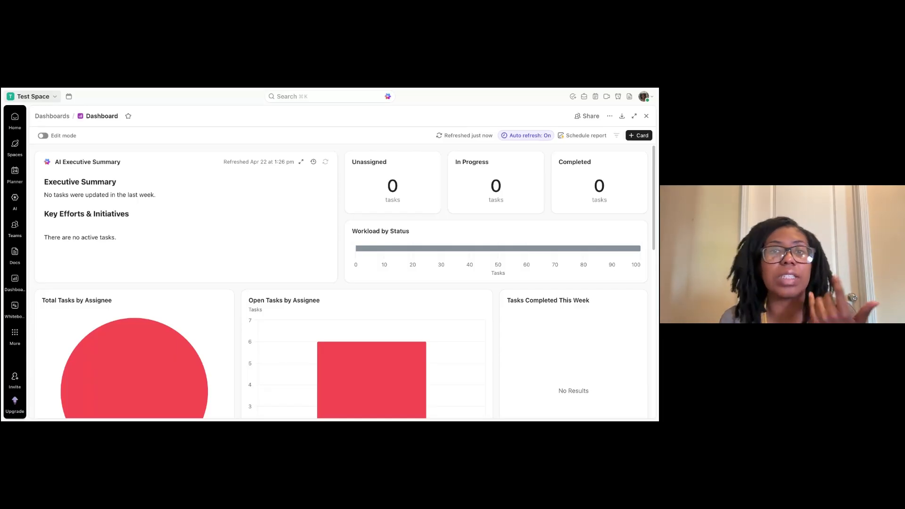
pyautogui.tripleClick(128, 234)
# Browse the Add Card catalogue from Featured through Embeds and Apps, then close it.
pyautogui.click(639, 135)
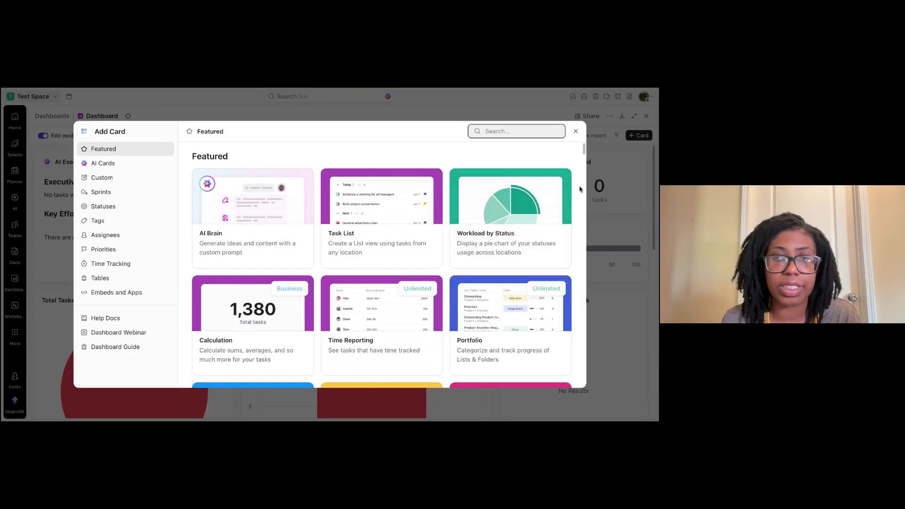
pyautogui.moveTo(584, 151); pyautogui.dragTo(573, 251)
pyautogui.scroll(-1, 572, 252)
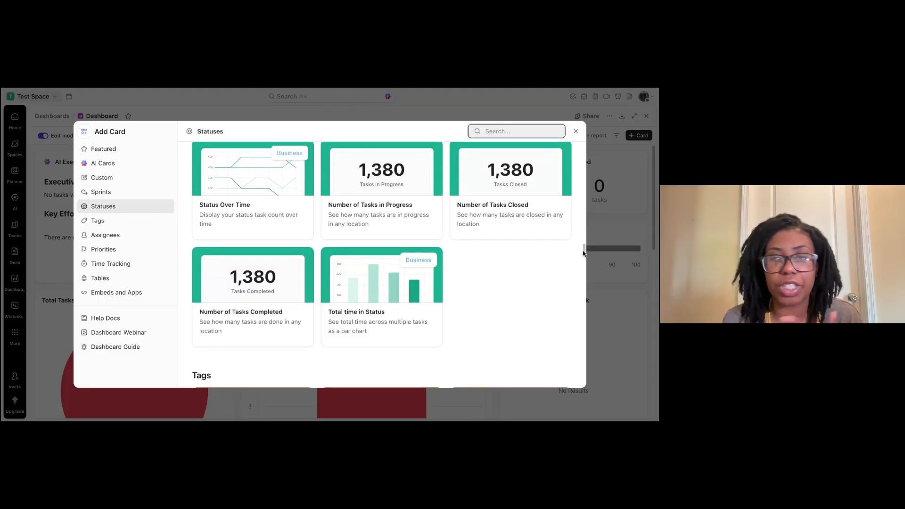
pyautogui.moveTo(584, 253); pyautogui.dragTo(573, 366)
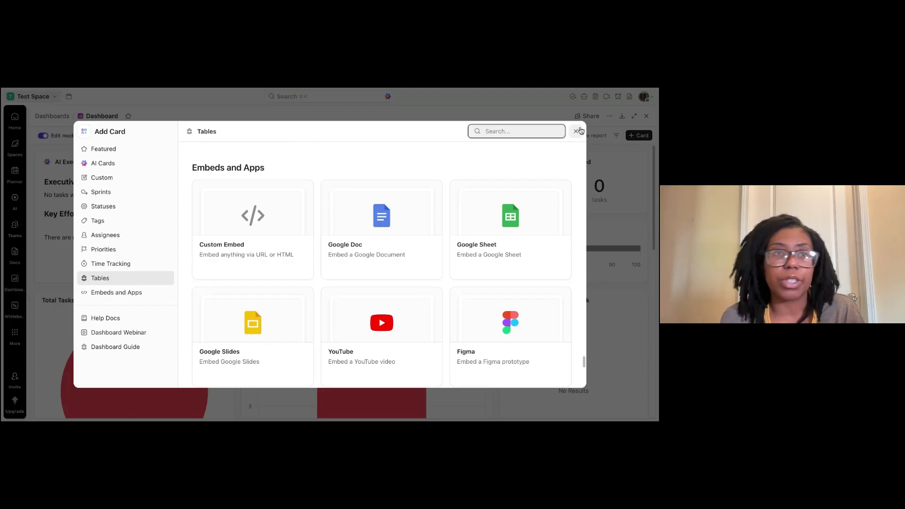
pyautogui.scroll(-5, 464, 266)
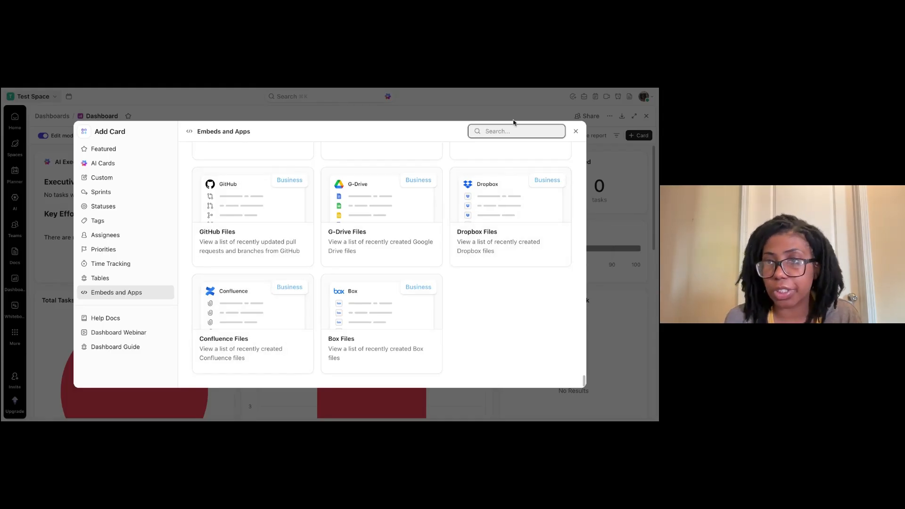
pyautogui.click(576, 131)
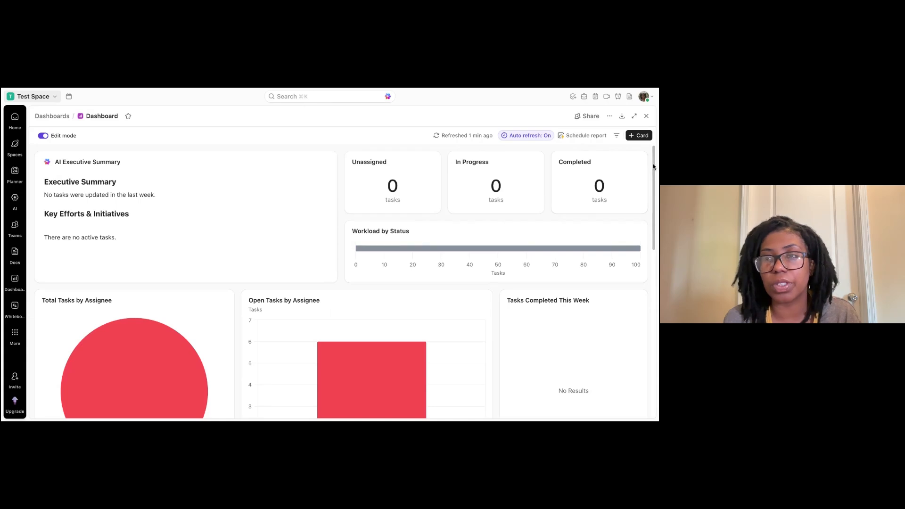
# Scroll through the dashboard's cards to the bottom and back to the top.
pyautogui.scroll(-3, 653, 166)
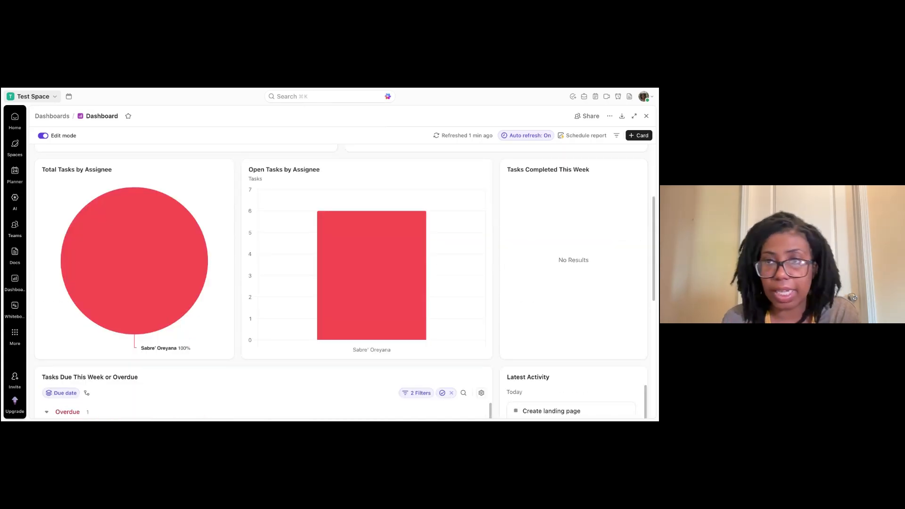
pyautogui.moveTo(654, 218); pyautogui.dragTo(656, 352)
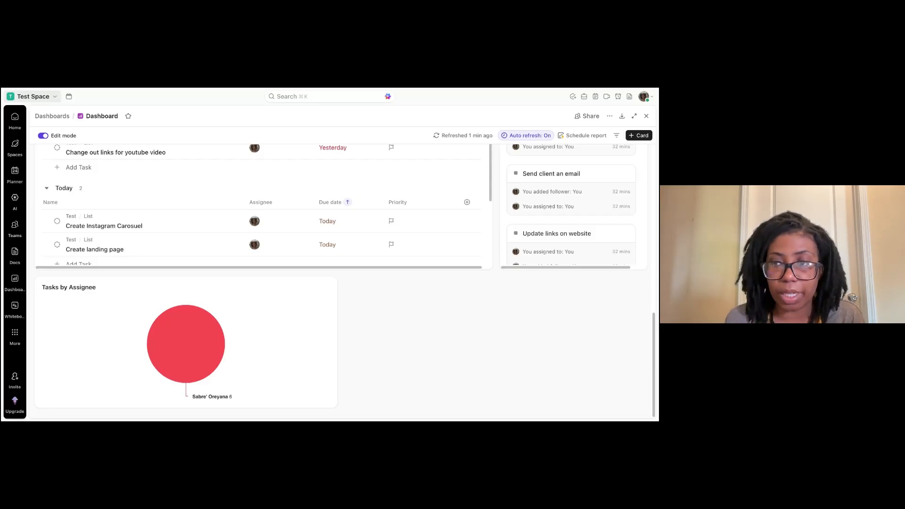
pyautogui.scroll(2, 655, 335)
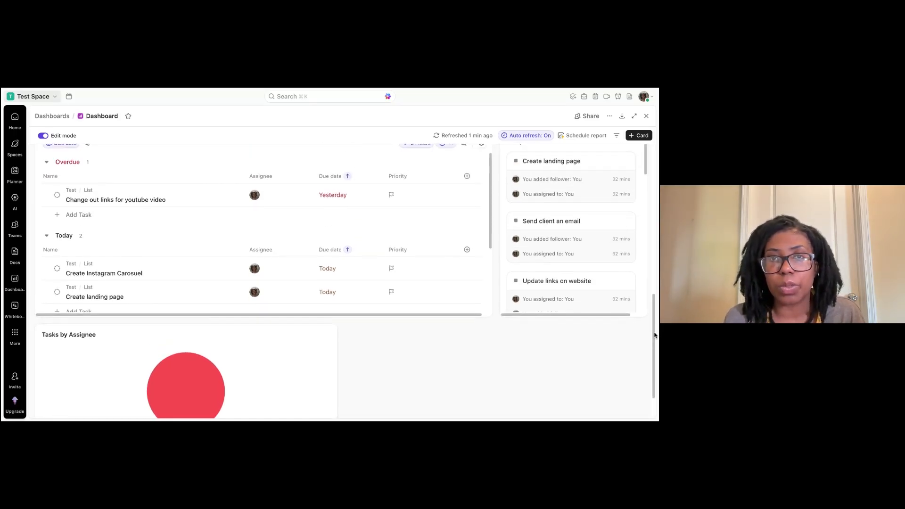
pyautogui.moveTo(654, 334); pyautogui.dragTo(655, 144)
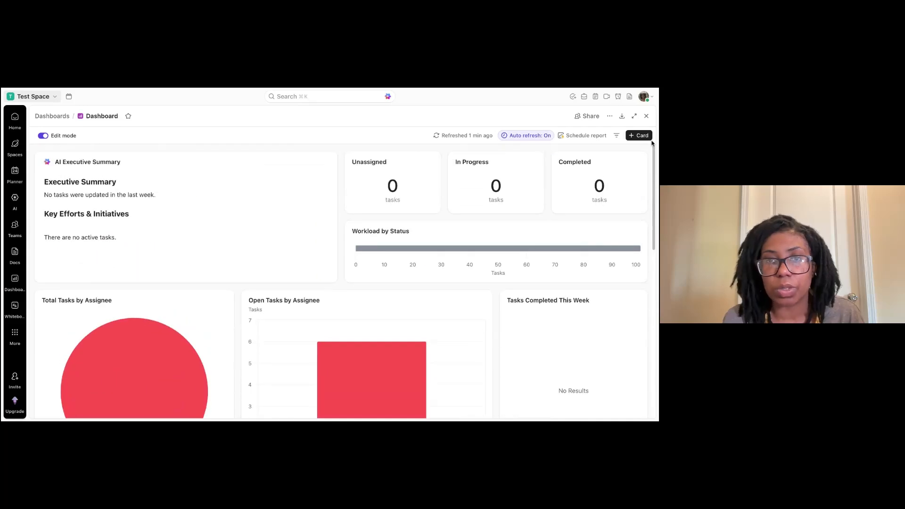
# Start inserting a Button block below the AI Executive Summary text using the slash command menu.
pyautogui.press('Return')
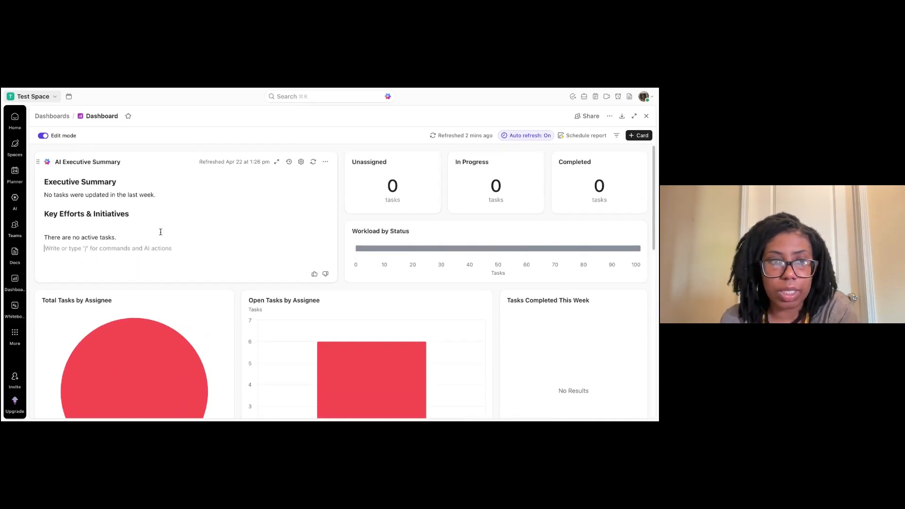
pyautogui.write('/')
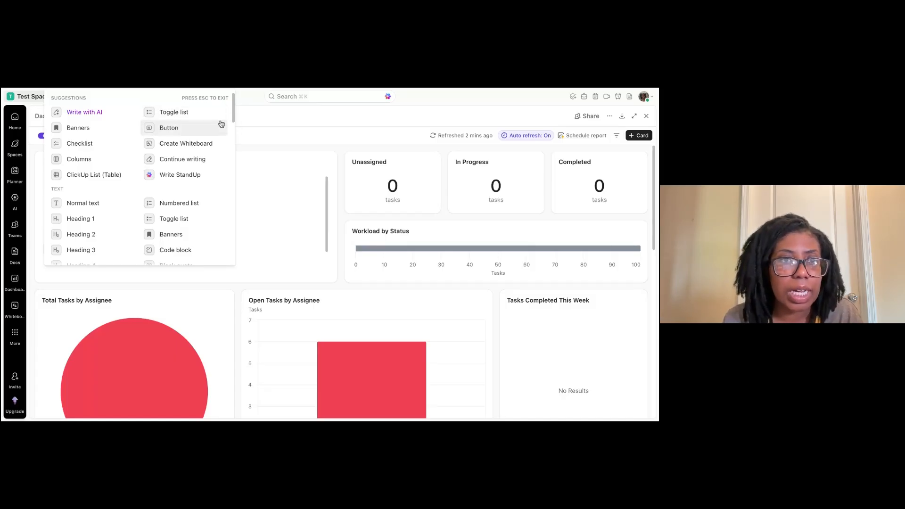
pyautogui.click(221, 124)
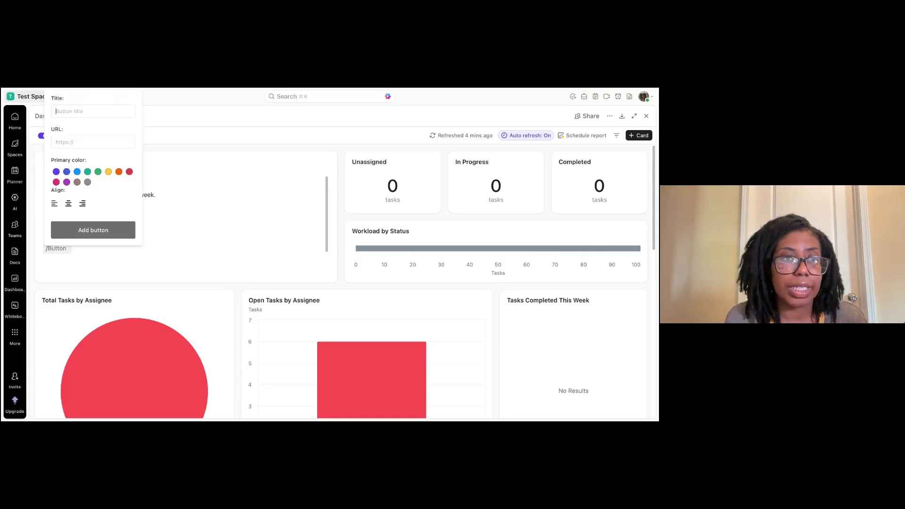
pyautogui.click(18, 105)
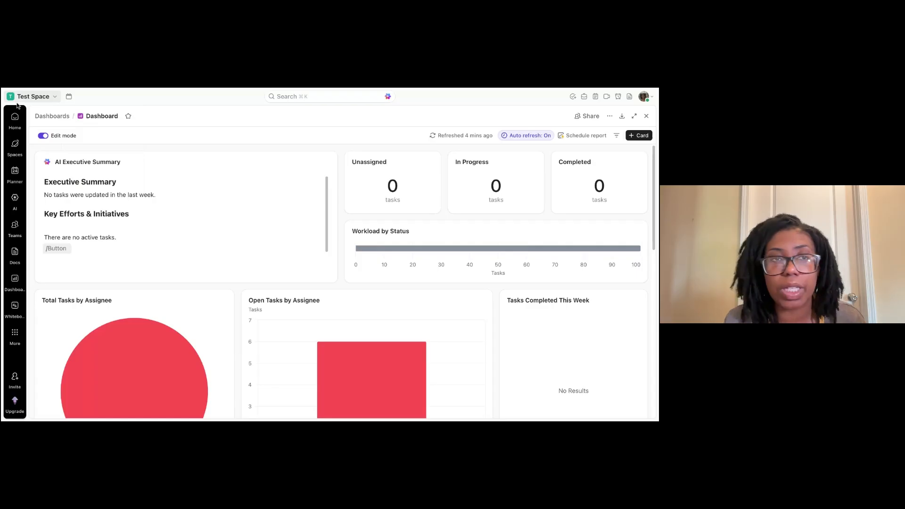
# Open the workspace Template Center and preview the How to access your Home System Template.
pyautogui.click(39, 99)
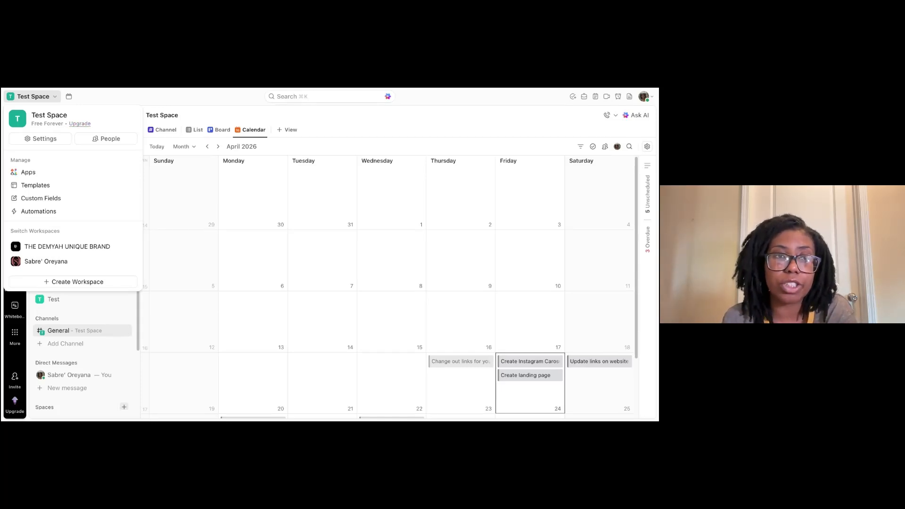
pyautogui.click(34, 185)
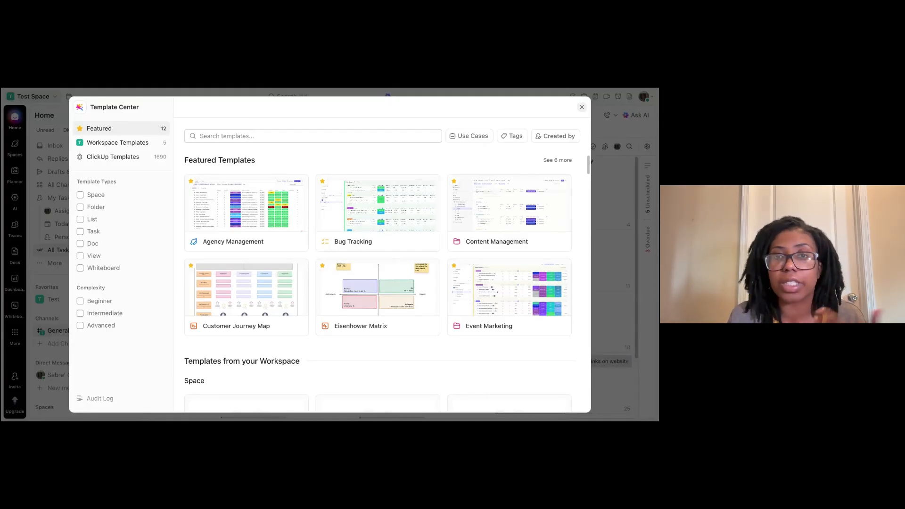
pyautogui.click(586, 186)
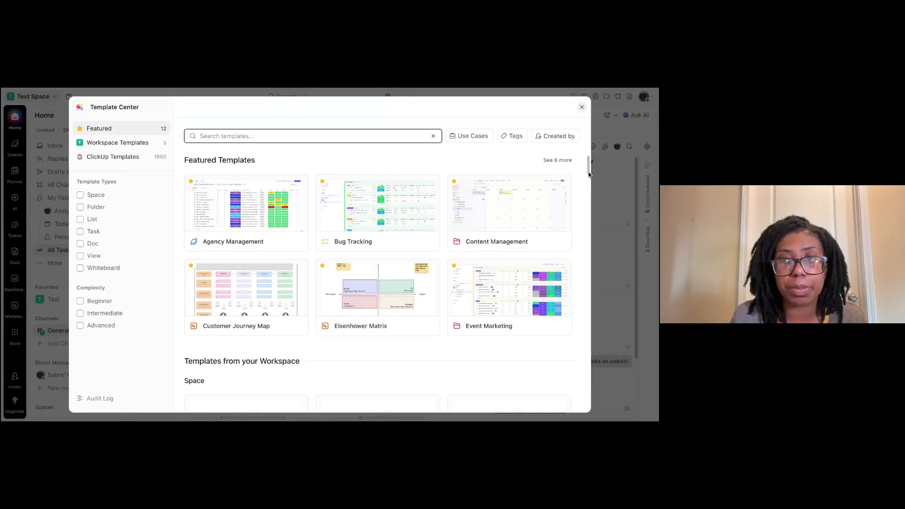
pyautogui.scroll(-5, 585, 179)
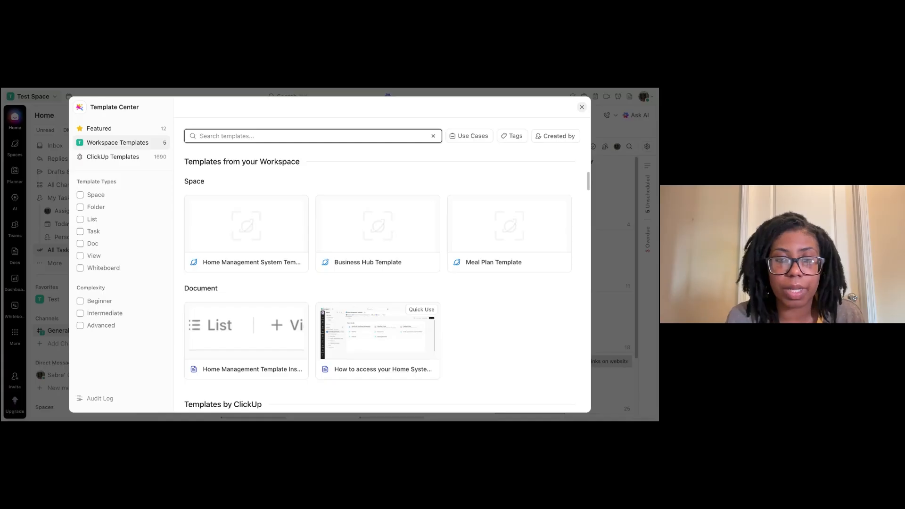
pyautogui.click(336, 375)
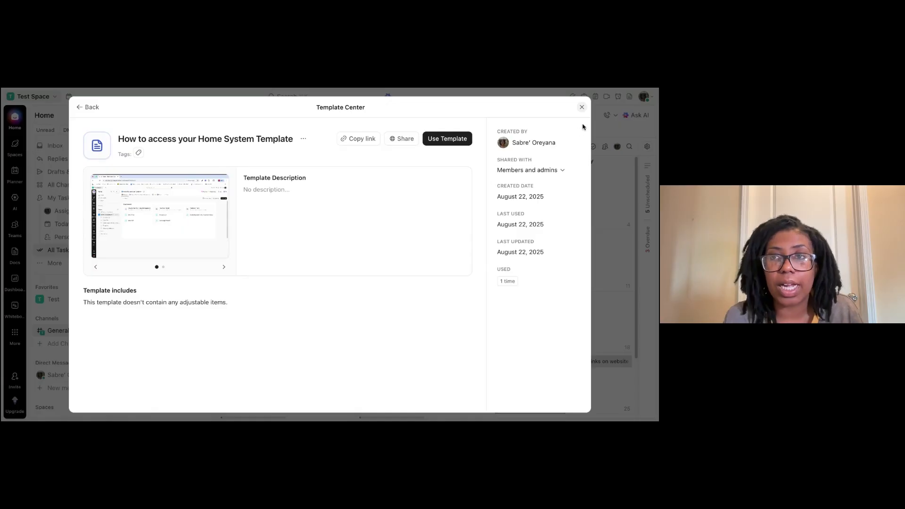
pyautogui.click(583, 108)
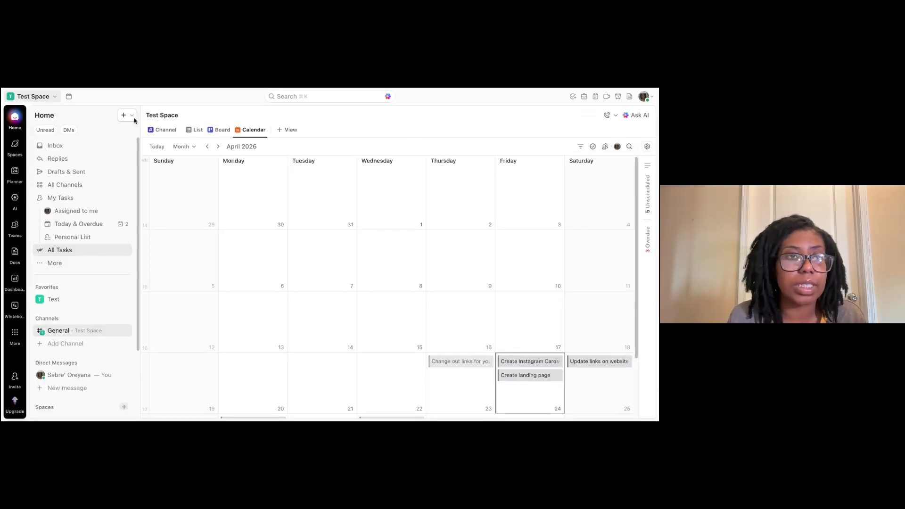
# Open the workspace Automations and start adding a new automation.
pyautogui.click(46, 99)
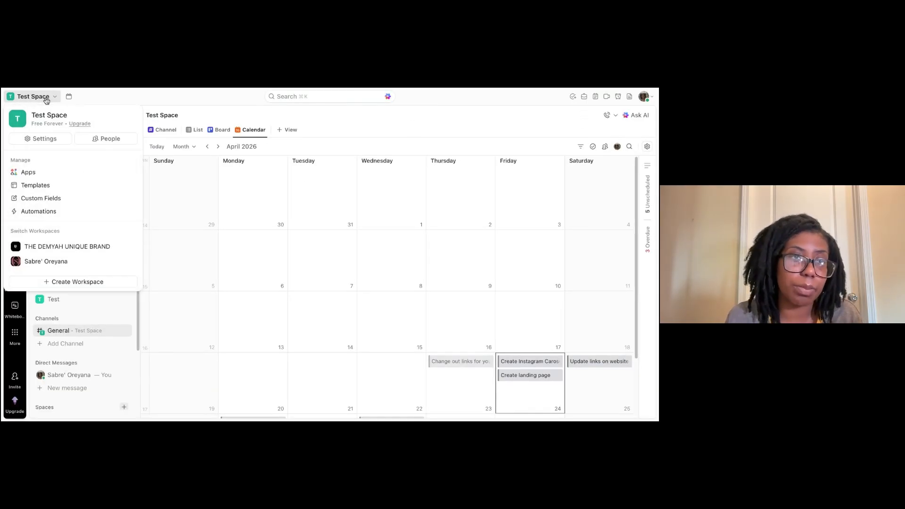
pyautogui.click(33, 211)
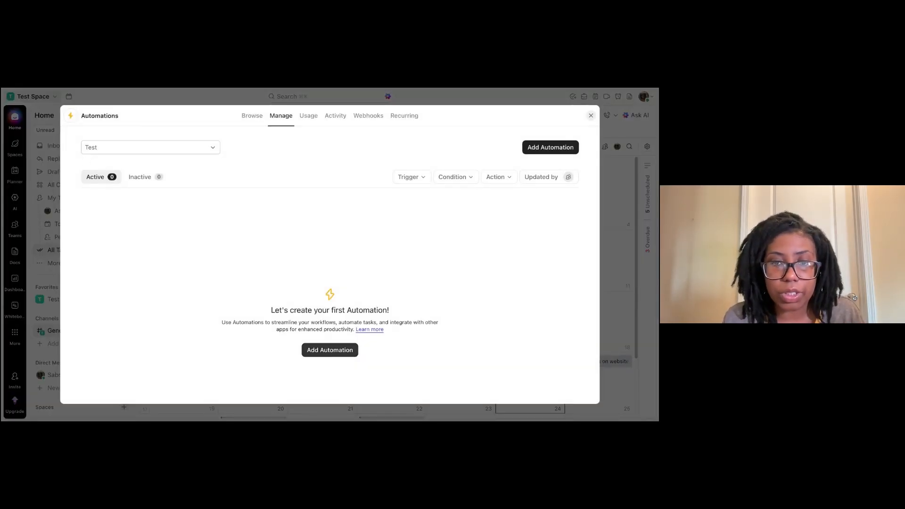
pyautogui.click(330, 350)
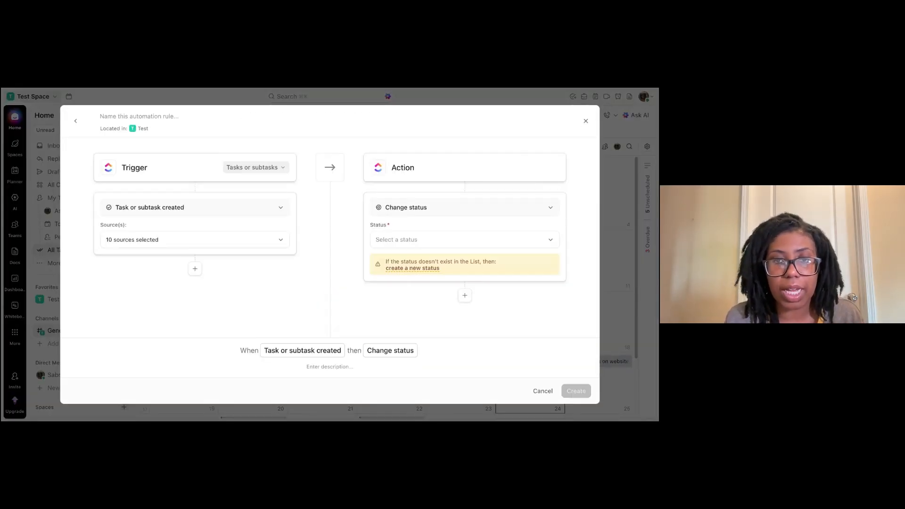
# Limit the automation trigger to Tasks only and open the list of trigger events.
pyautogui.click(244, 173)
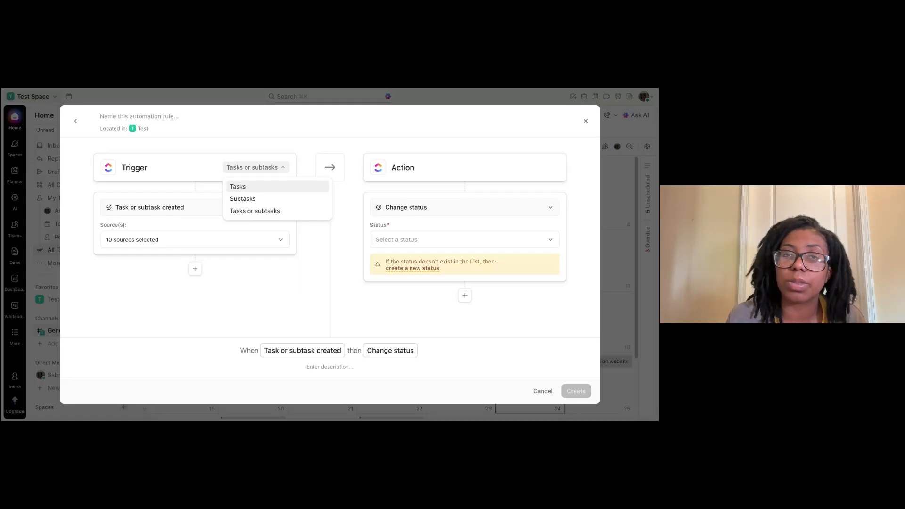
pyautogui.click(250, 190)
pyautogui.click(246, 209)
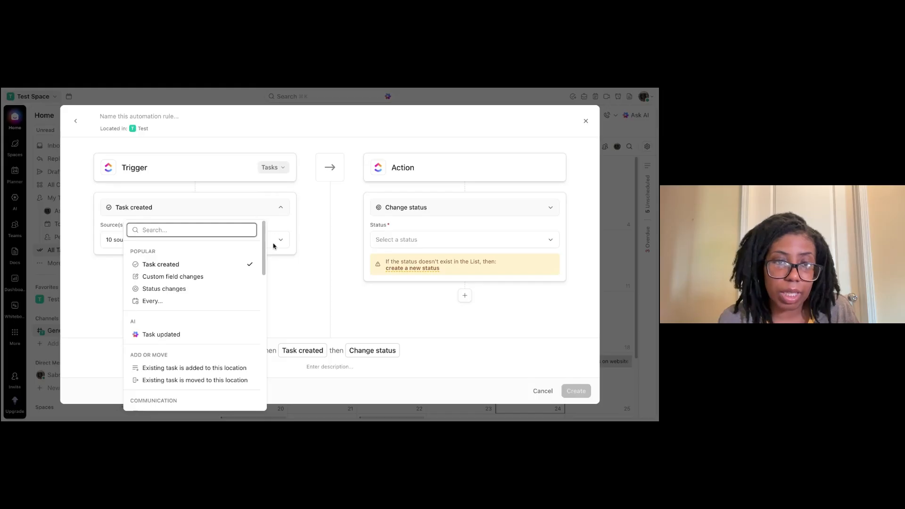
# Try picking a Google Calendar trigger from the integrations section, then dismiss the upgrade offer.
pyautogui.moveTo(264, 249); pyautogui.dragTo(265, 397)
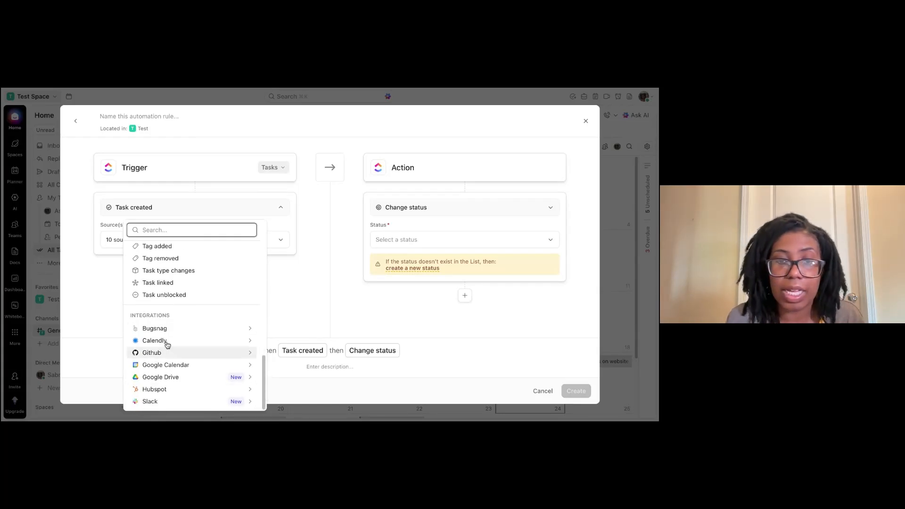
pyautogui.click(254, 366)
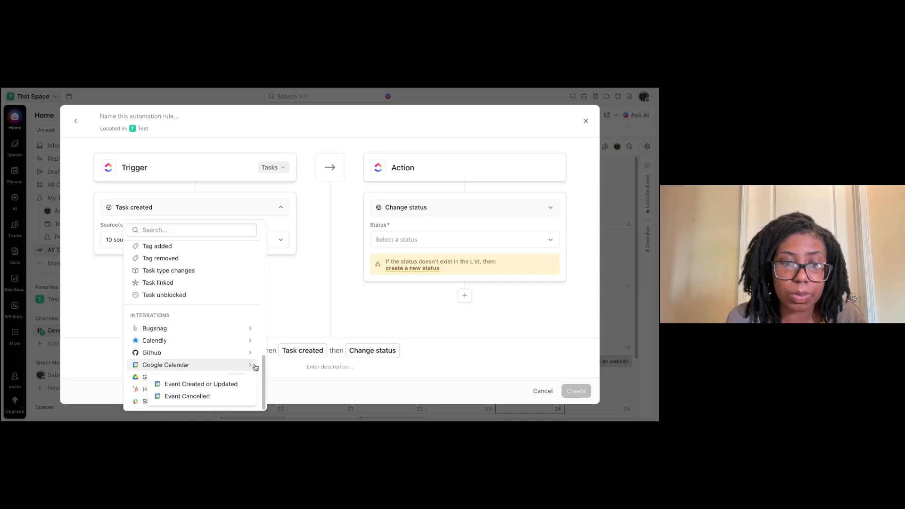
pyautogui.click(255, 367)
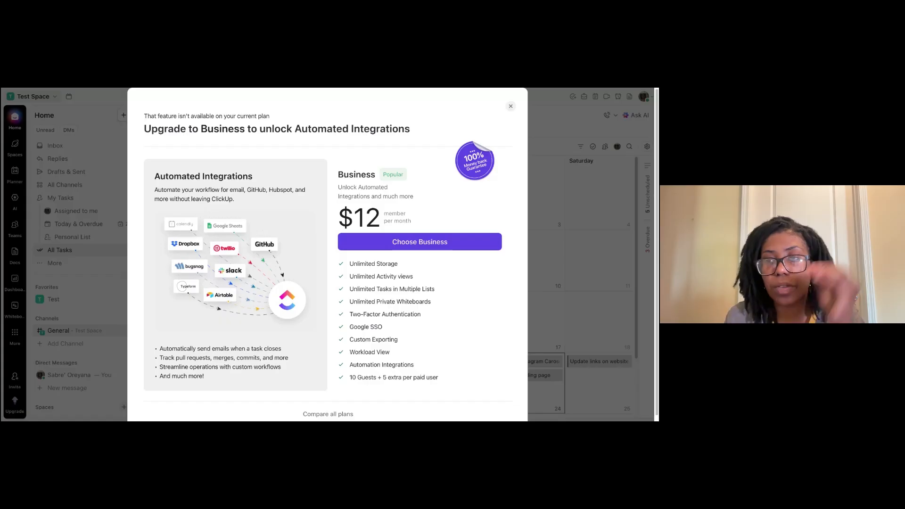
pyautogui.click(511, 106)
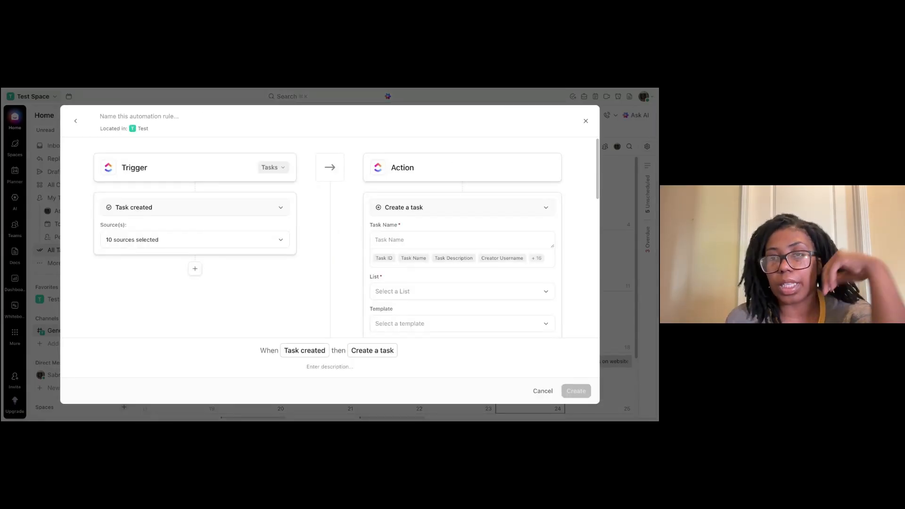
# Review the trigger sources and the available action options, then close the automation builder without saving.
pyautogui.click(283, 242)
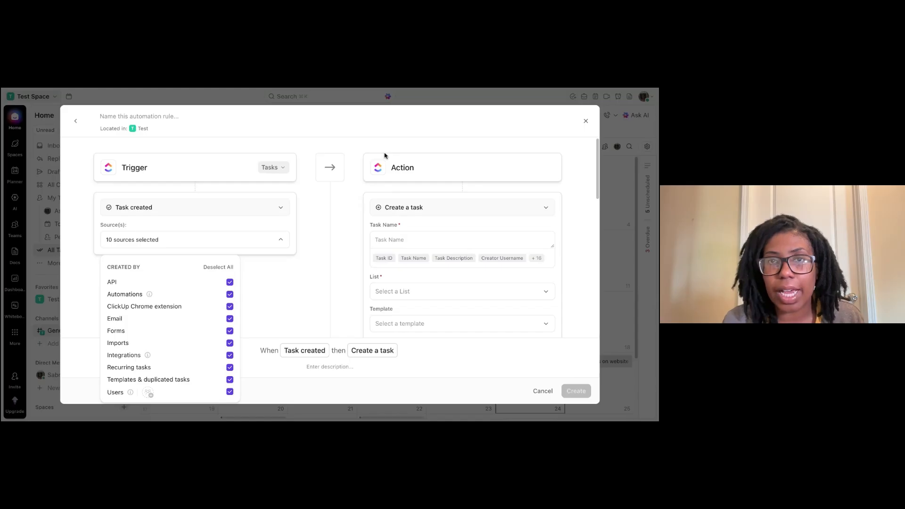
pyautogui.click(395, 212)
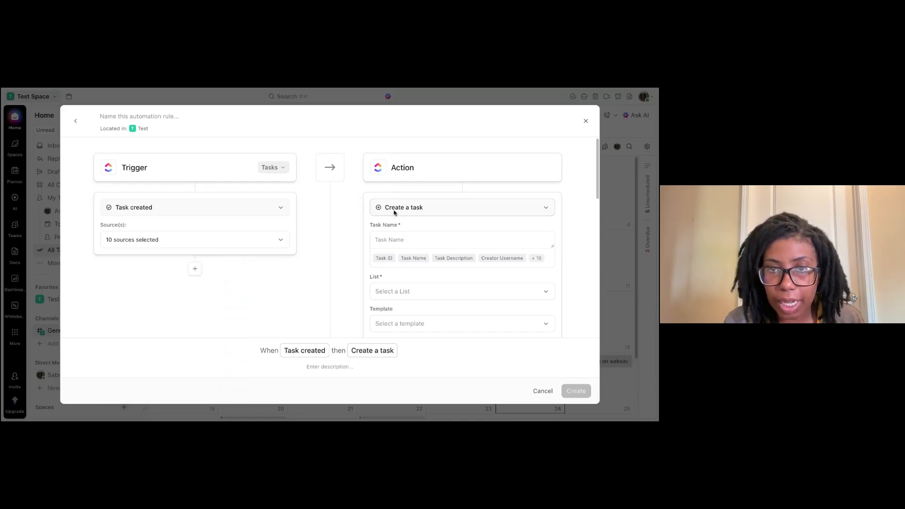
pyautogui.click(392, 211)
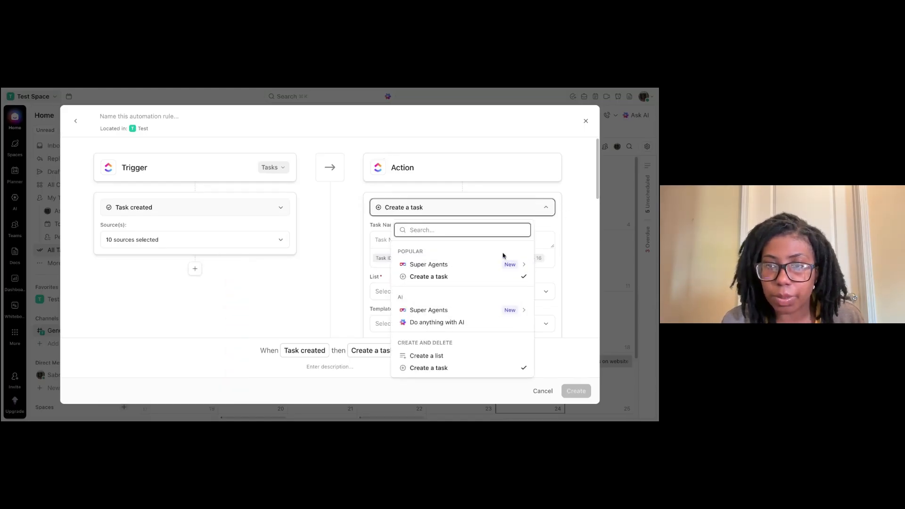
pyautogui.click(439, 358)
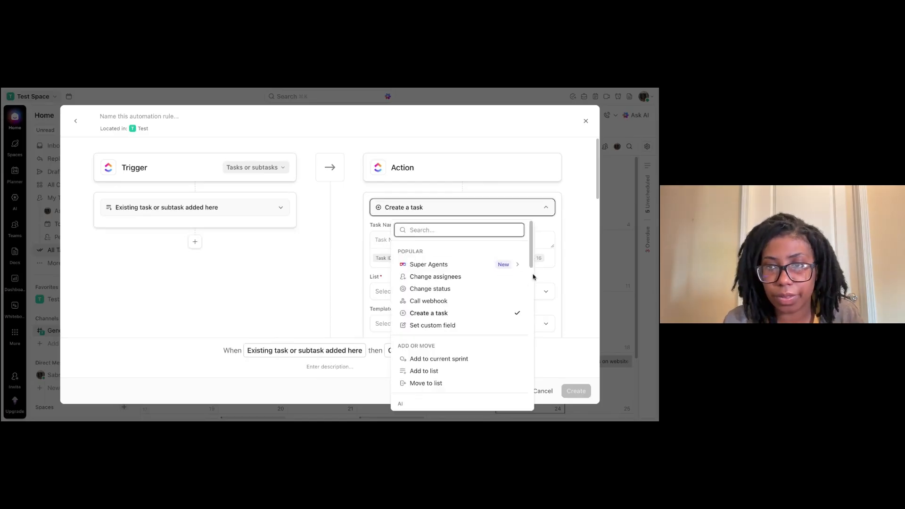
pyautogui.moveTo(532, 257); pyautogui.dragTo(527, 312)
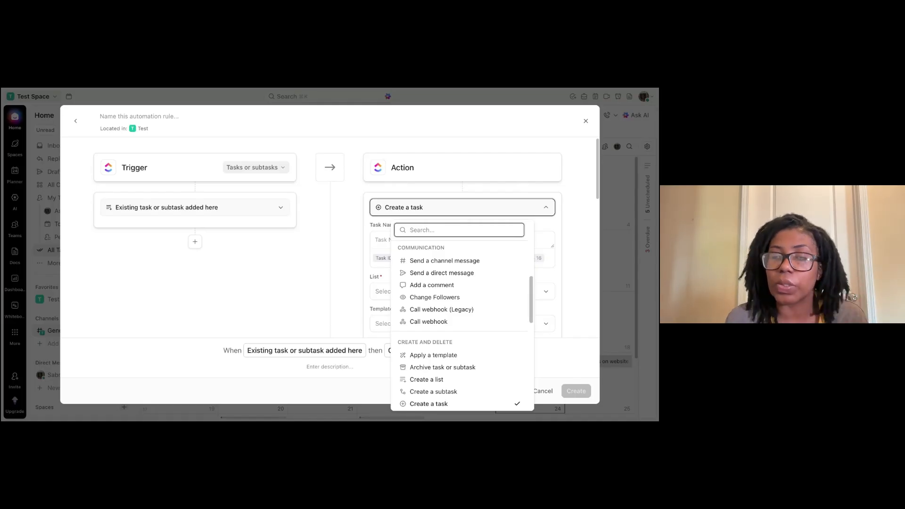
pyautogui.scroll(-5, 523, 348)
pyautogui.scroll(-1, 524, 349)
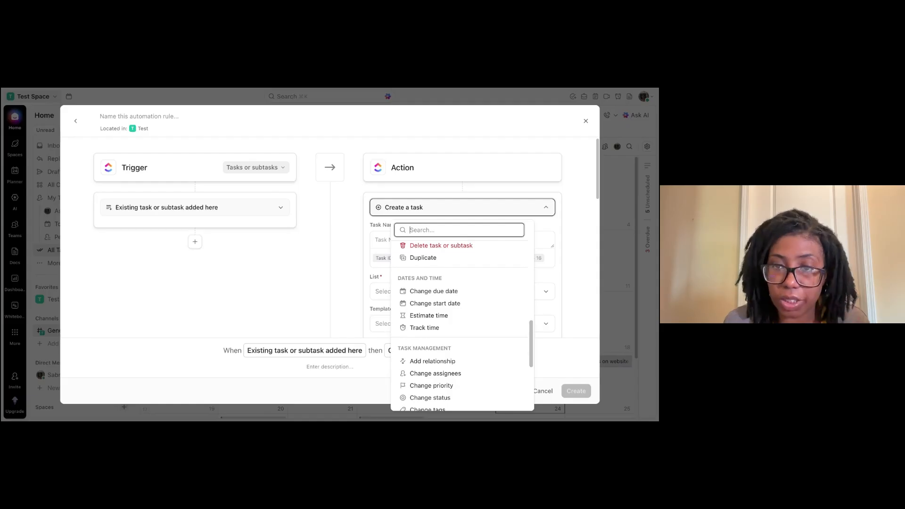
pyautogui.scroll(-5, 528, 352)
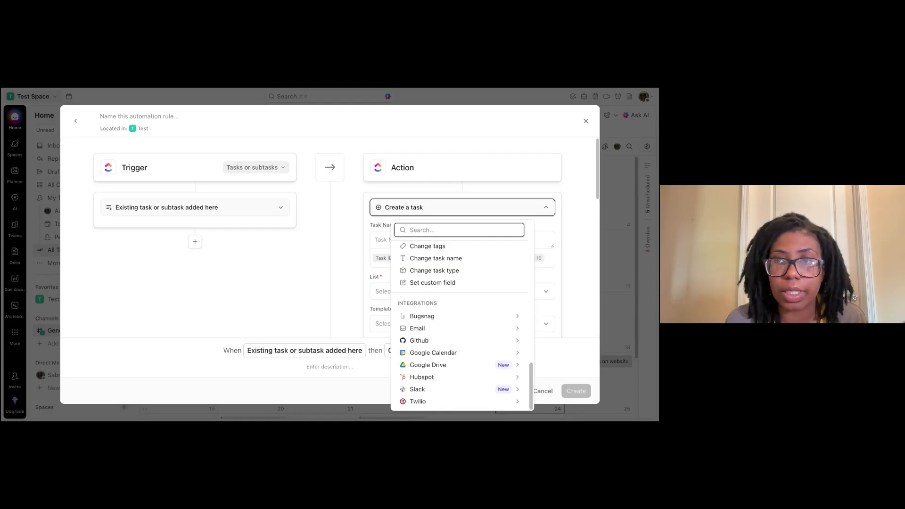
pyautogui.click(588, 120)
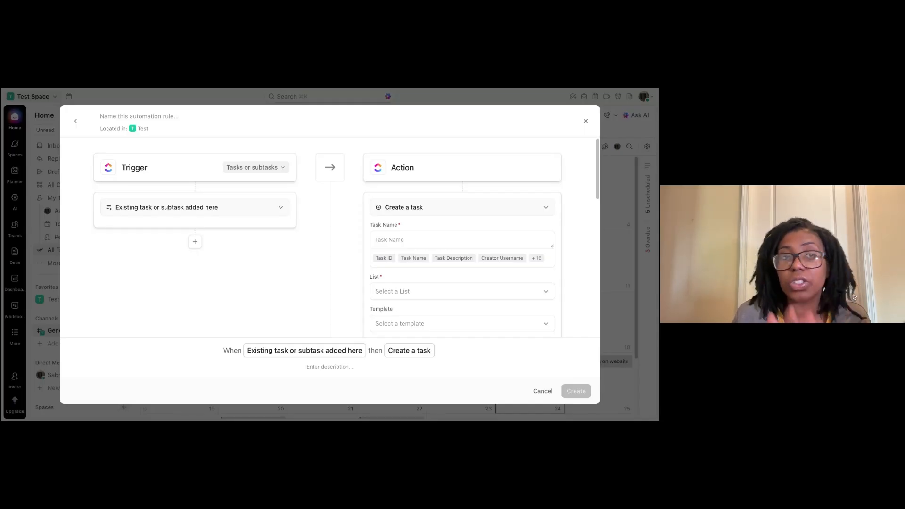
pyautogui.click(587, 121)
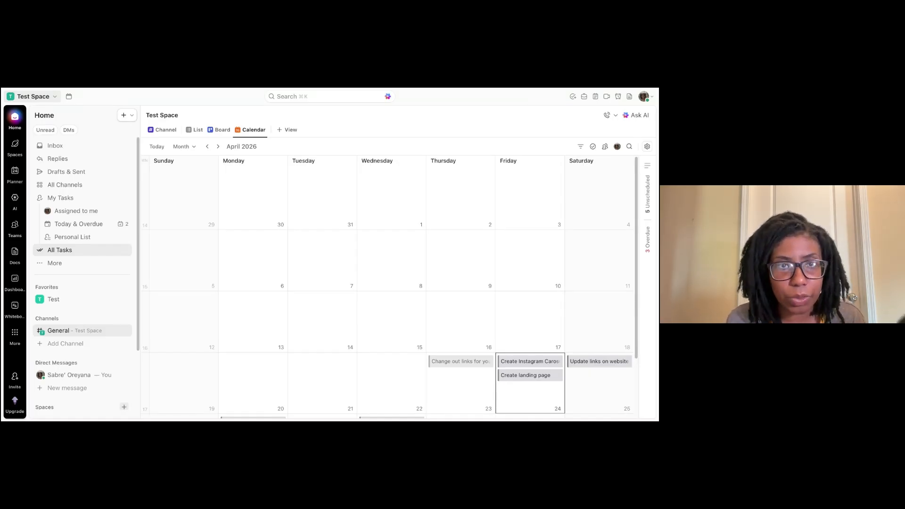
# Open the space's Channel view, check the message post types, and open your own direct message space.
pyautogui.click(162, 129)
pyautogui.click(163, 130)
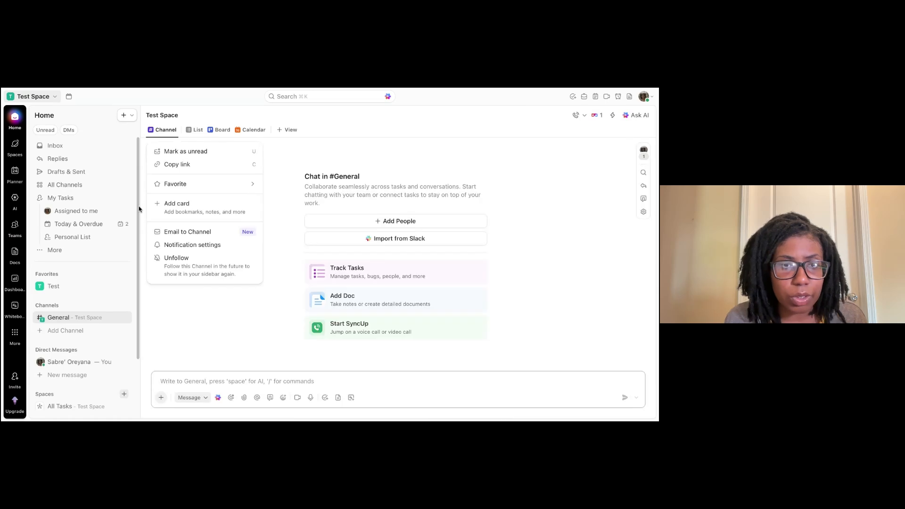
pyautogui.click(137, 227)
pyautogui.moveTo(137, 225); pyautogui.dragTo(136, 285)
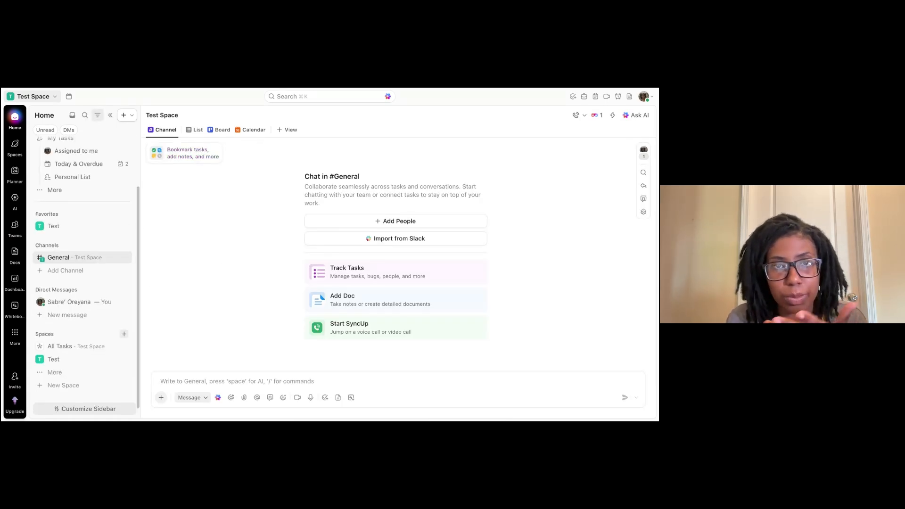
pyautogui.click(185, 398)
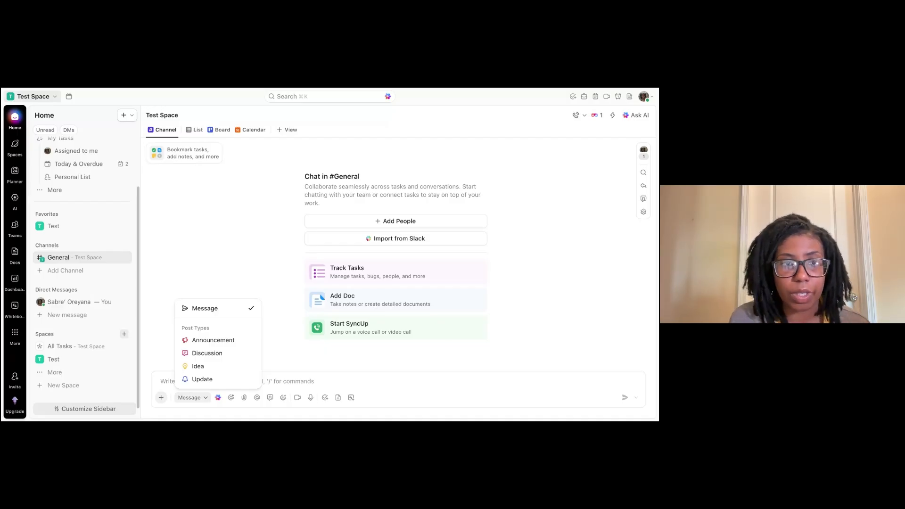
pyautogui.click(65, 310)
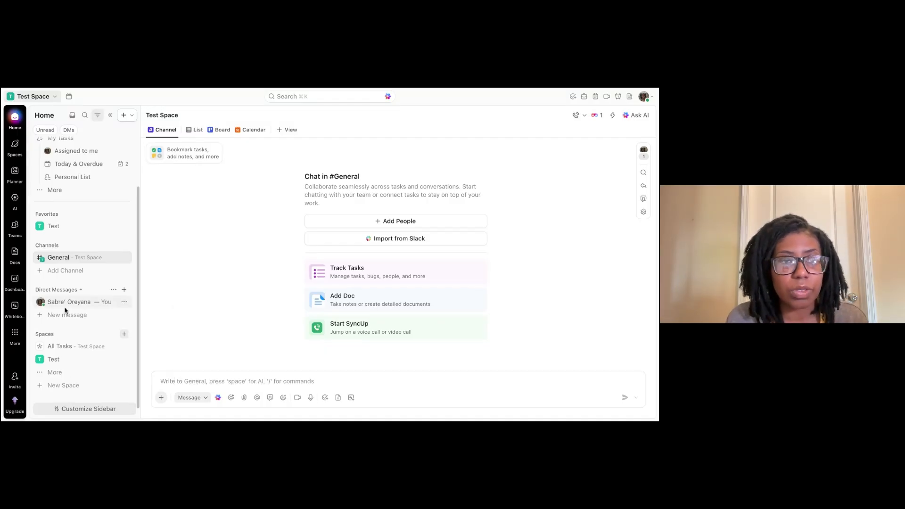
pyautogui.click(66, 308)
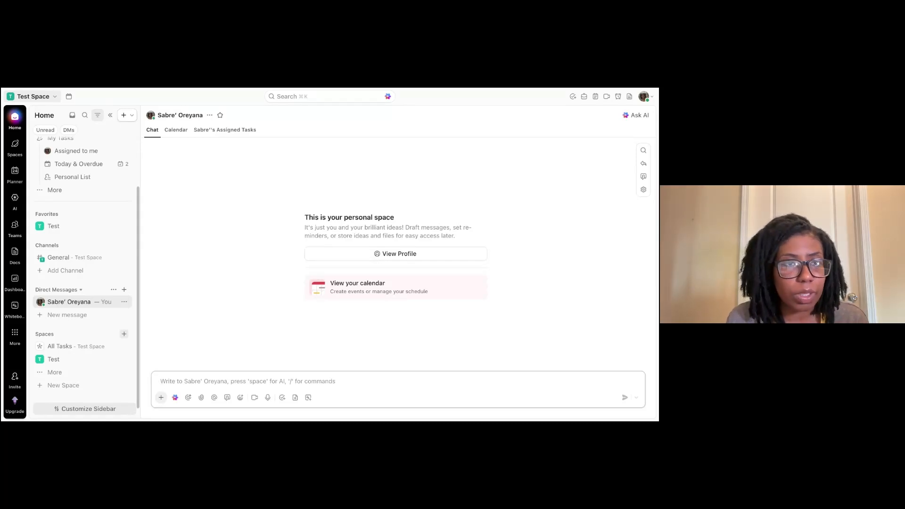
# Open the Test space list, scroll its add-view options, and return to your direct message space.
pyautogui.click(39, 226)
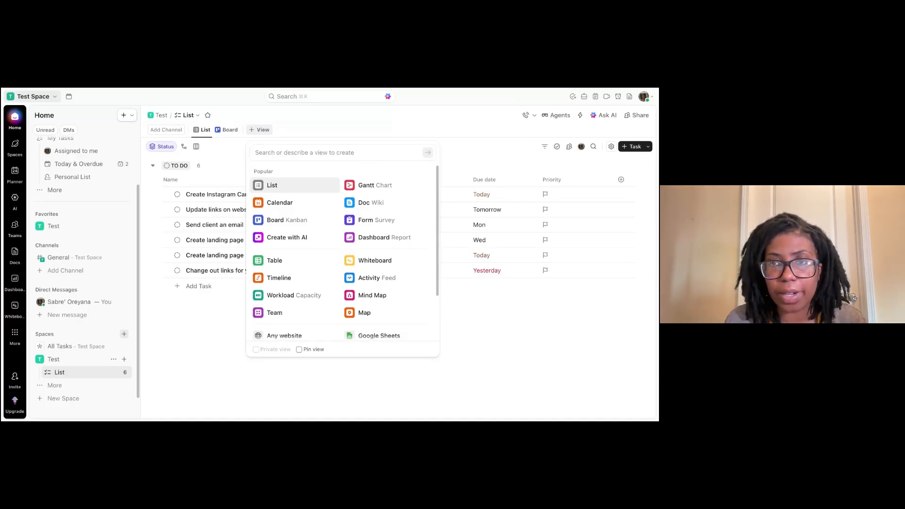
pyautogui.scroll(-1, 435, 192)
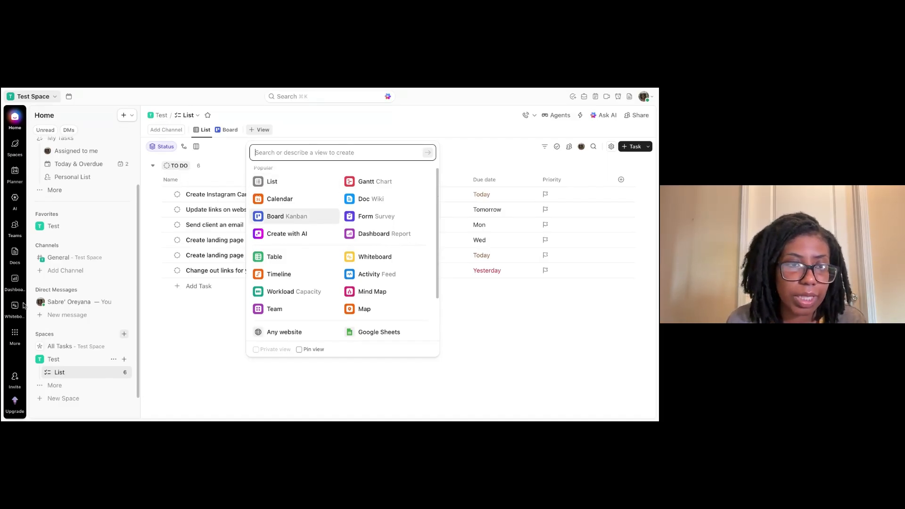
pyautogui.click(59, 304)
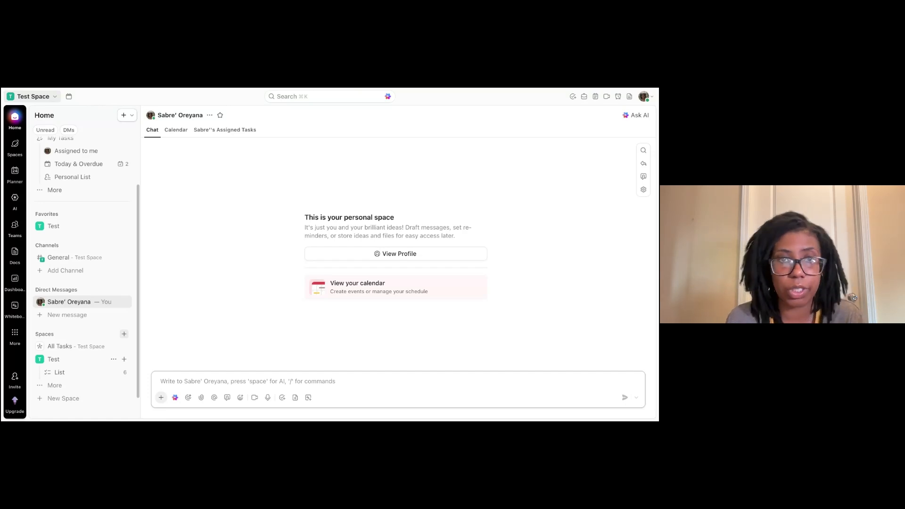
# Open your assigned tasks tab and preview the Create Instagram Carousel task, then close it.
pyautogui.click(225, 130)
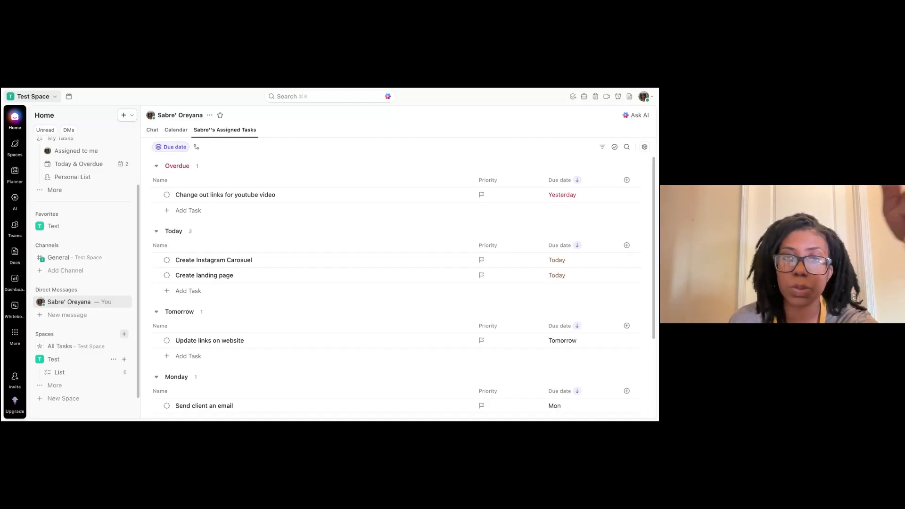
pyautogui.click(210, 259)
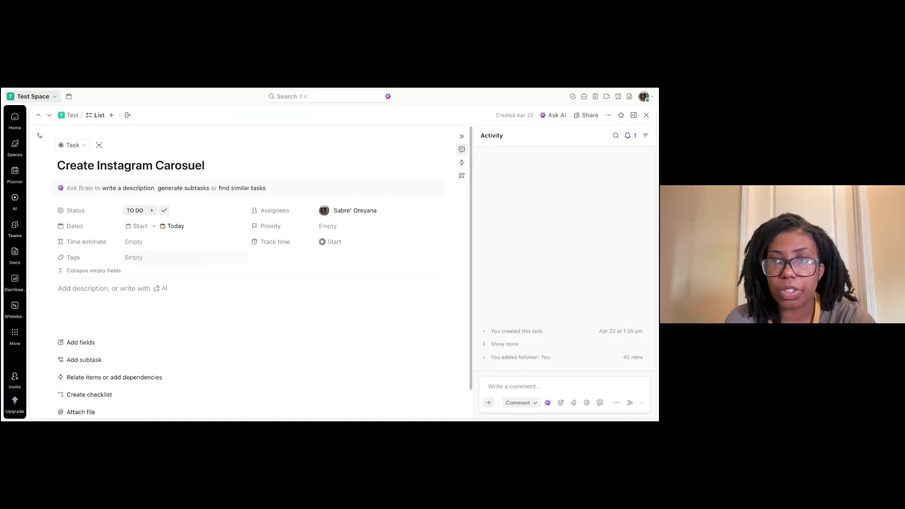
pyautogui.click(646, 115)
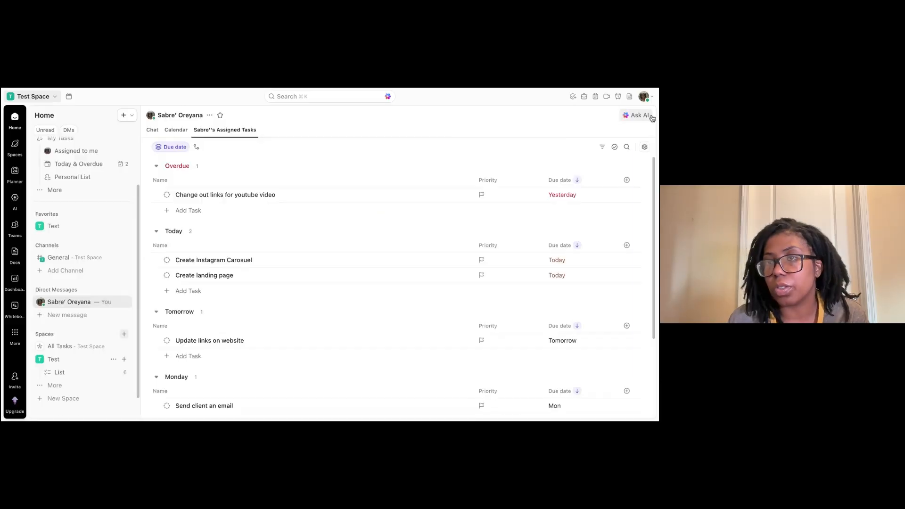